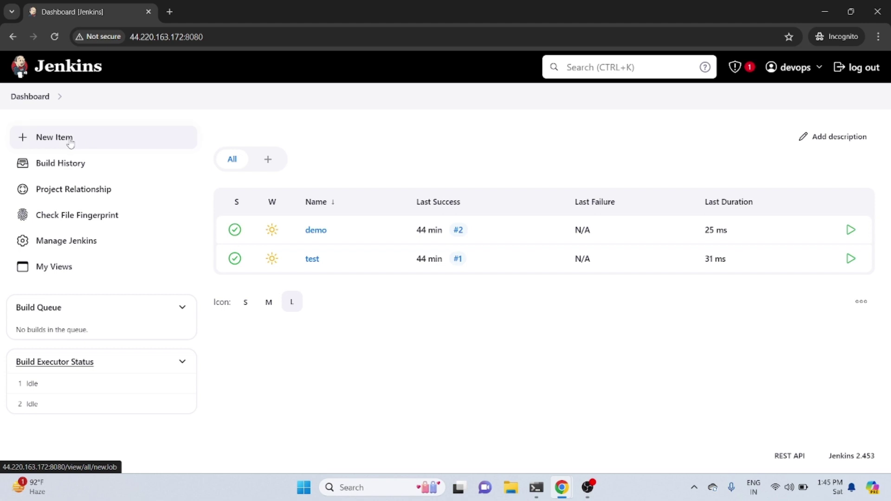
Create a new freestyle project named upstream_job.
{"action": "left_click", "coordinate": [70, 144]}
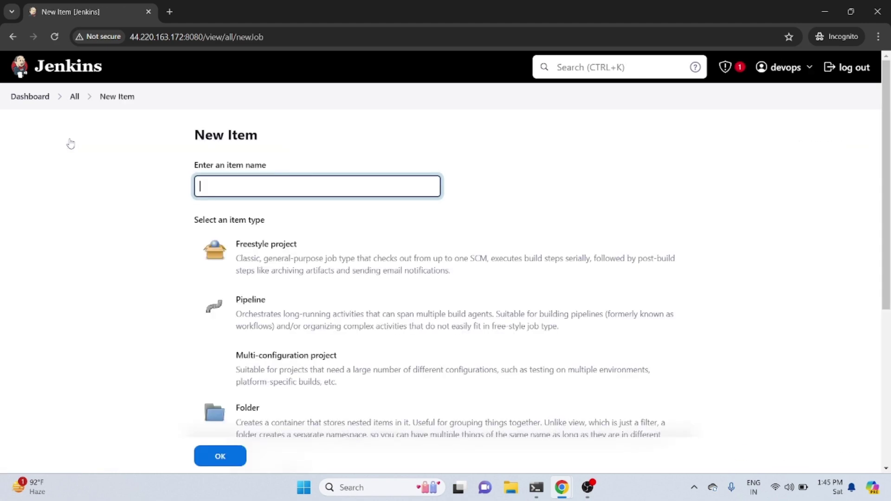
{"action": "left_click", "coordinate": [218, 184]}
{"action": "type", "text": "upstre"}
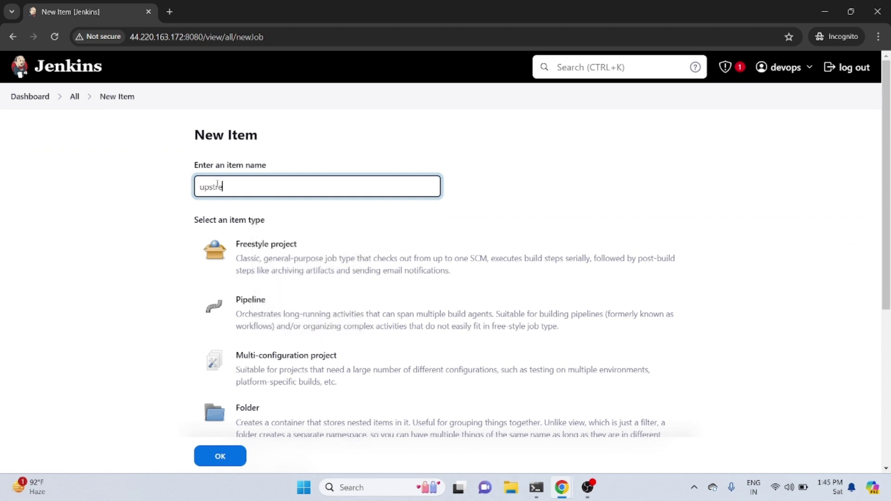
{"action": "type", "text": "am "}
{"action": "type", "text": "job"}
{"action": "left_click", "coordinate": [286, 261]}
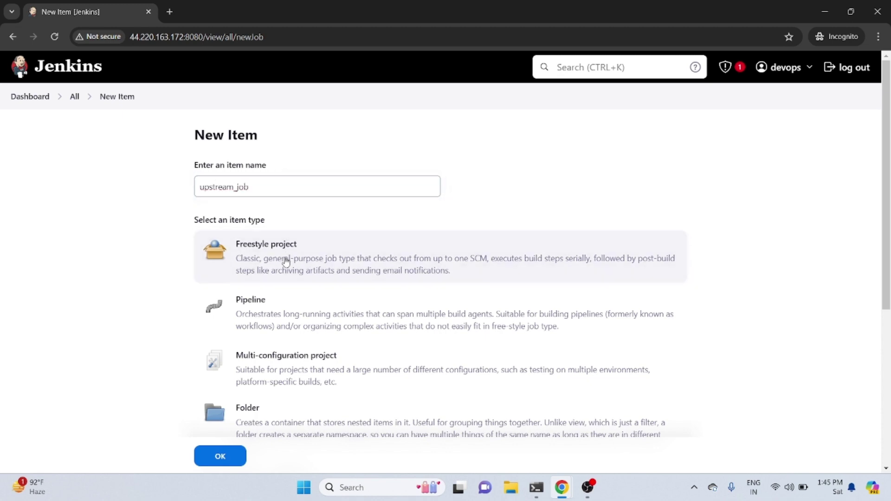
{"action": "left_click", "coordinate": [217, 459]}
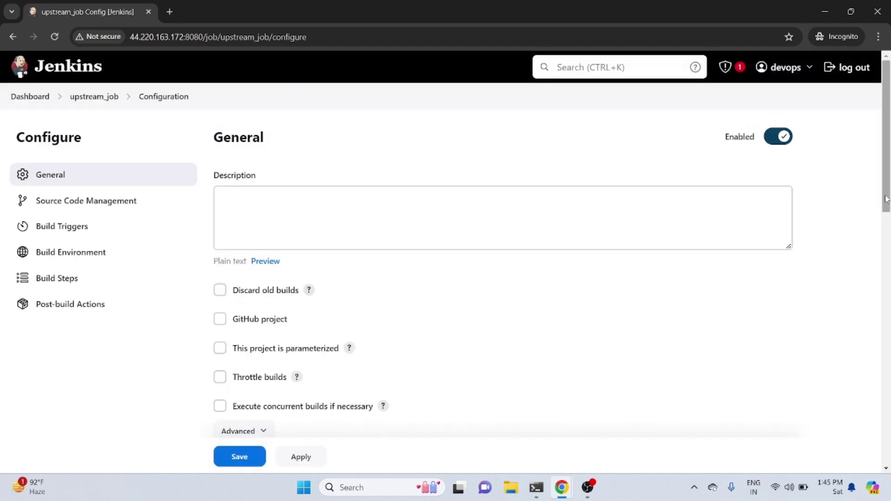
Add an Execute shell build step to the upstream_job configuration.
{"action": "left_click_drag", "start_coordinate": [886, 200], "coordinate": [887, 453]}
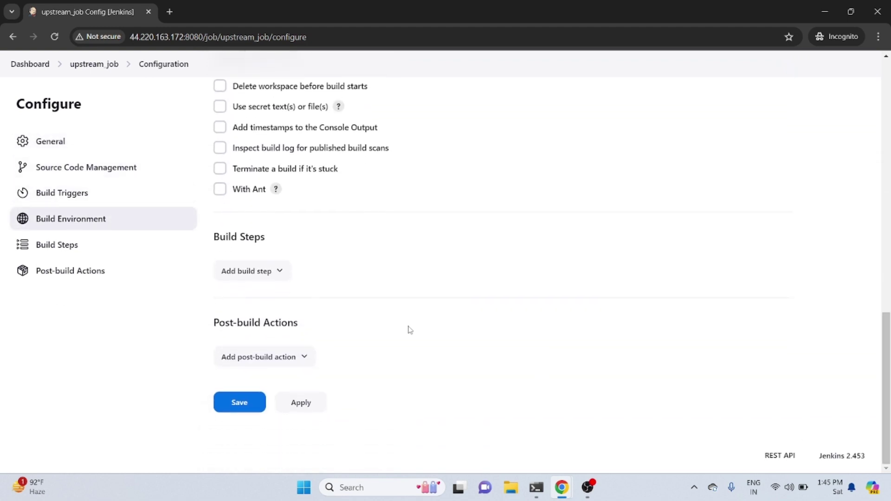
{"action": "left_click", "coordinate": [280, 274]}
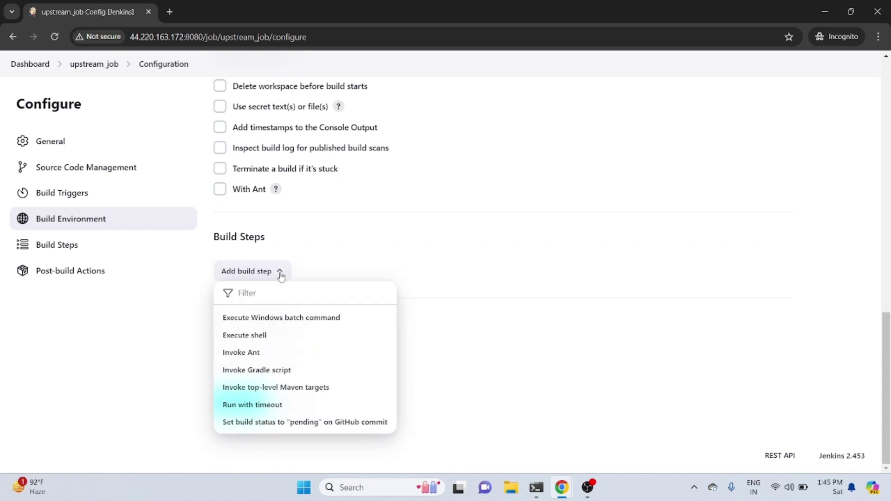
{"action": "left_click", "coordinate": [258, 340]}
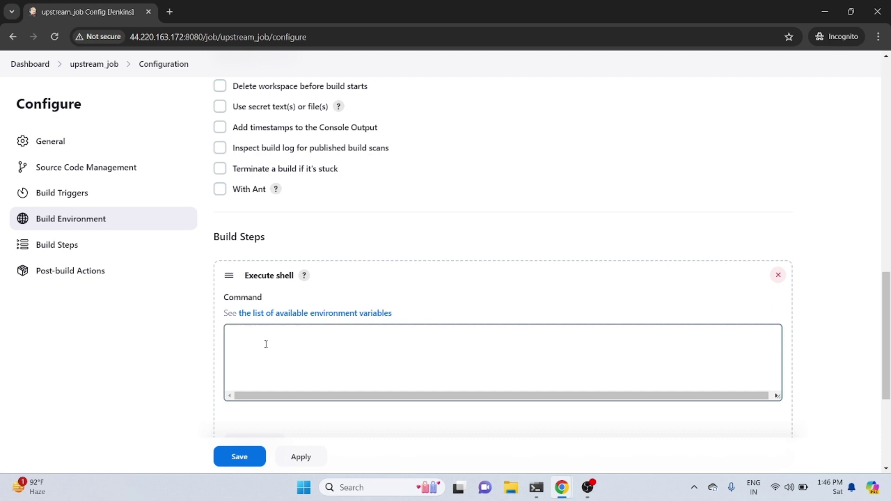
Enter the shell command echo "Welcome to upstream job" for the build step and save the job.
{"action": "scroll", "coordinate": [266, 343], "scroll_direction": "down", "scroll_amount": 5}
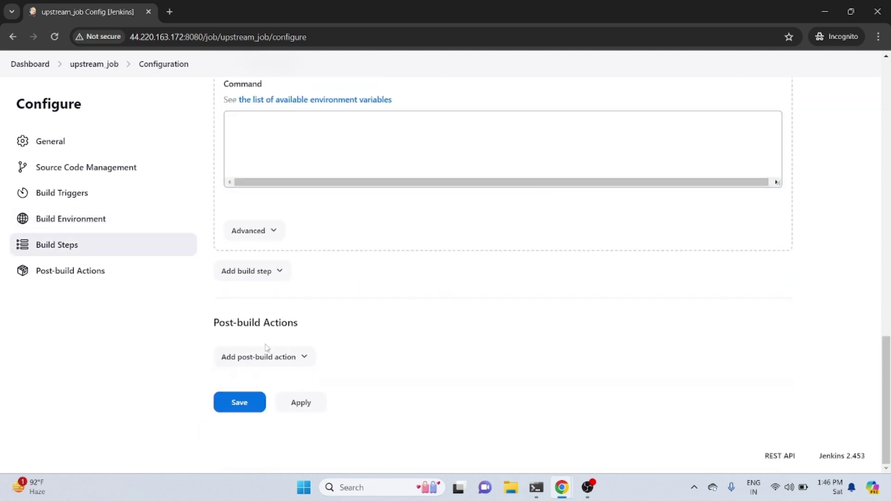
{"action": "left_click", "coordinate": [301, 135]}
{"action": "type", "text": "e"}
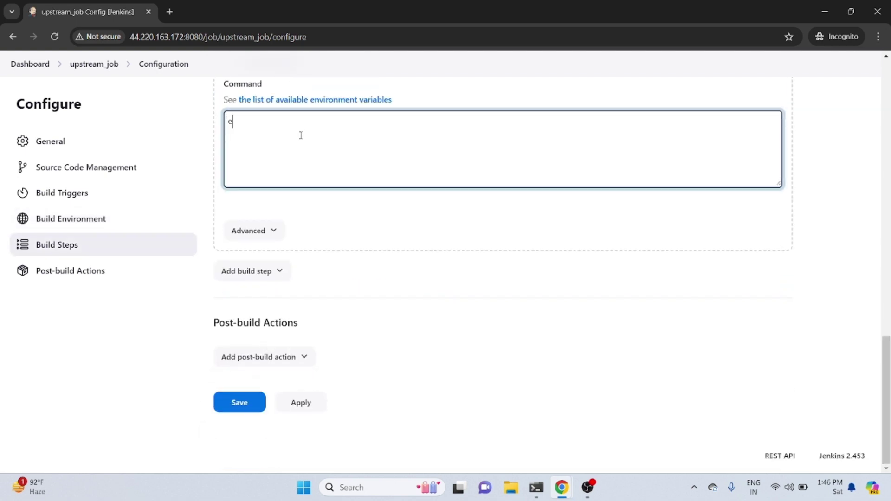
{"action": "type", "text": "cho \"Welo"}
{"action": "key", "text": "BackSpace"}
{"action": "type", "text": "come to upstram"}
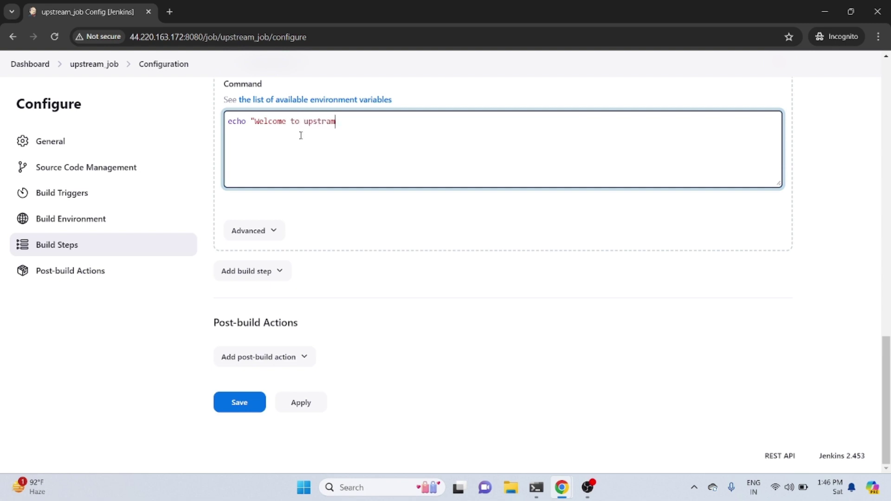
{"action": "key", "text": "BackSpace"}
{"action": "key", "text": "BackSpace"}
{"action": "key", "text": "BackSpace"}
{"action": "type", "text": "jo"}
{"action": "left_click", "coordinate": [245, 402]}
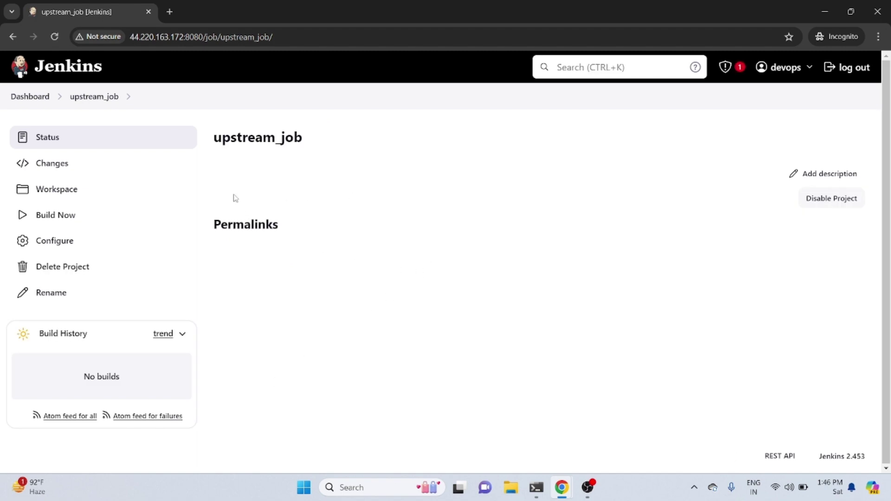
Build upstream_job and check the echoed message in the console output of build #1.
{"action": "left_click", "coordinate": [75, 218]}
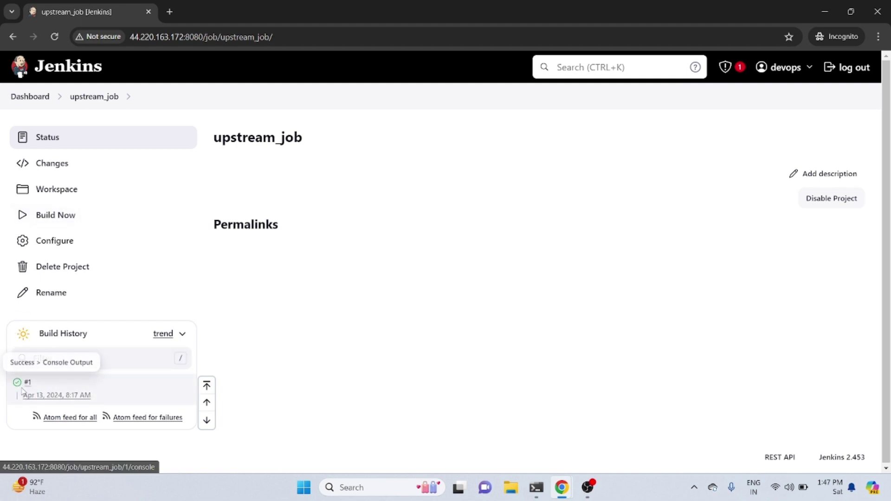
{"action": "left_click", "coordinate": [27, 384]}
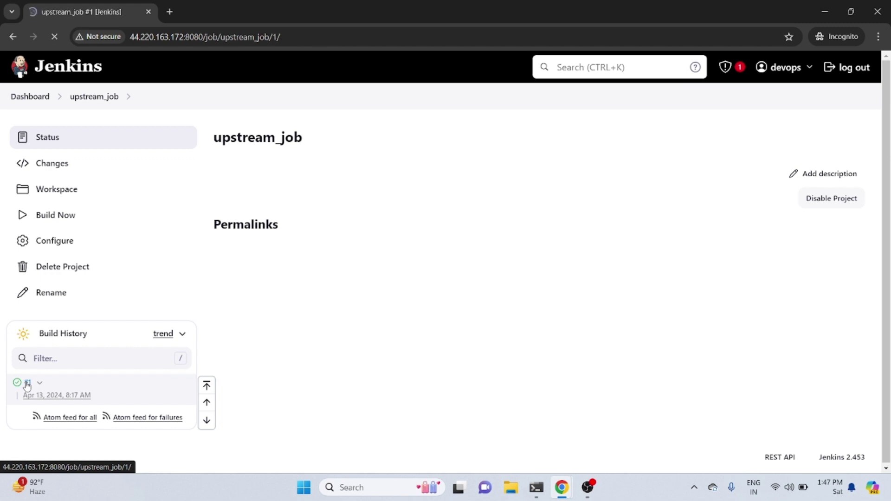
{"action": "left_click", "coordinate": [78, 190]}
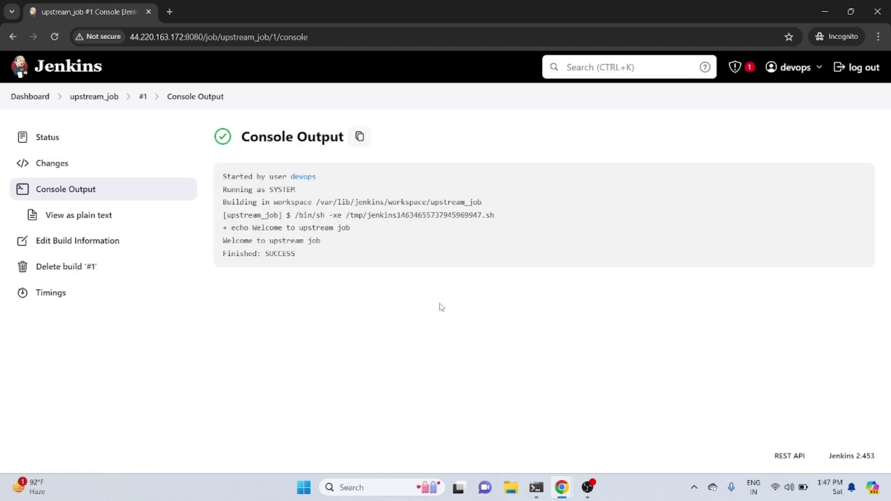
{"action": "left_click_drag", "start_coordinate": [330, 241], "coordinate": [224, 249]}
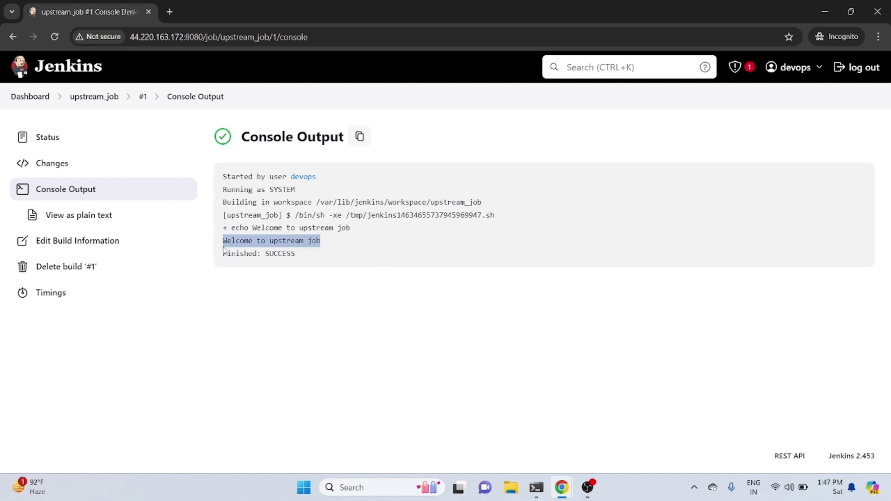
{"action": "left_click", "coordinate": [302, 298]}
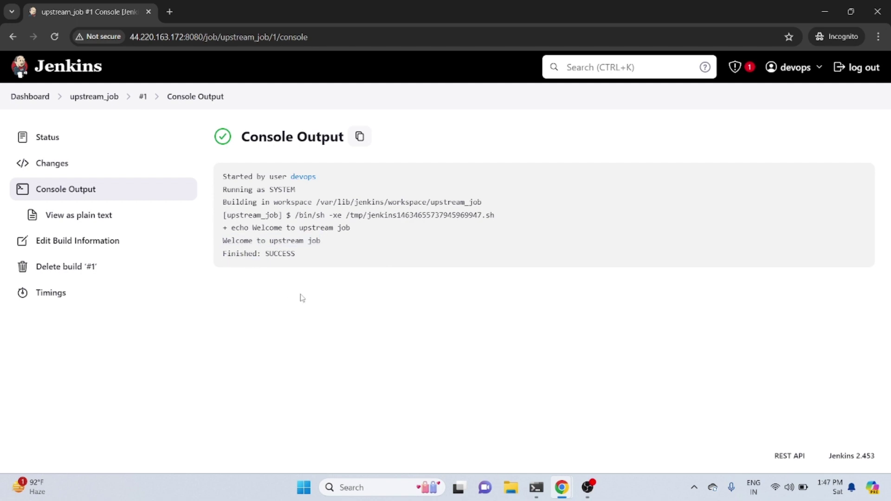
Create another new freestyle project named downStram_job from the dashboard.
{"action": "left_click", "coordinate": [34, 97]}
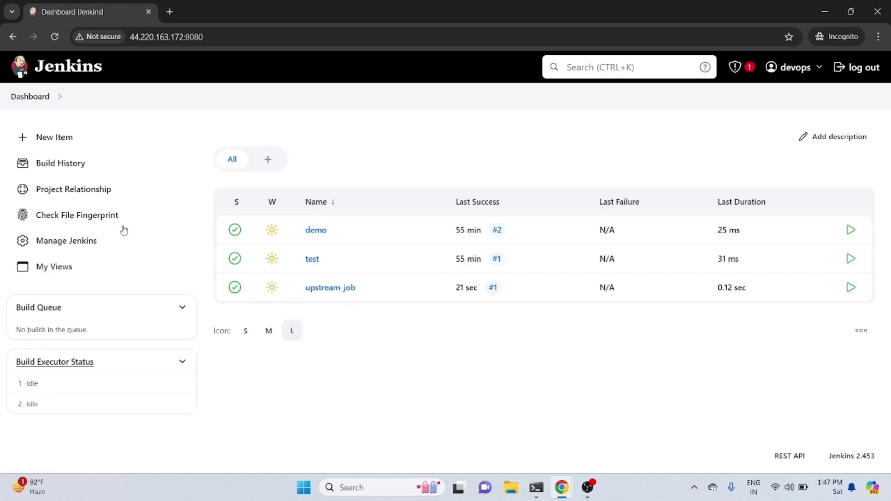
{"action": "left_click", "coordinate": [70, 140]}
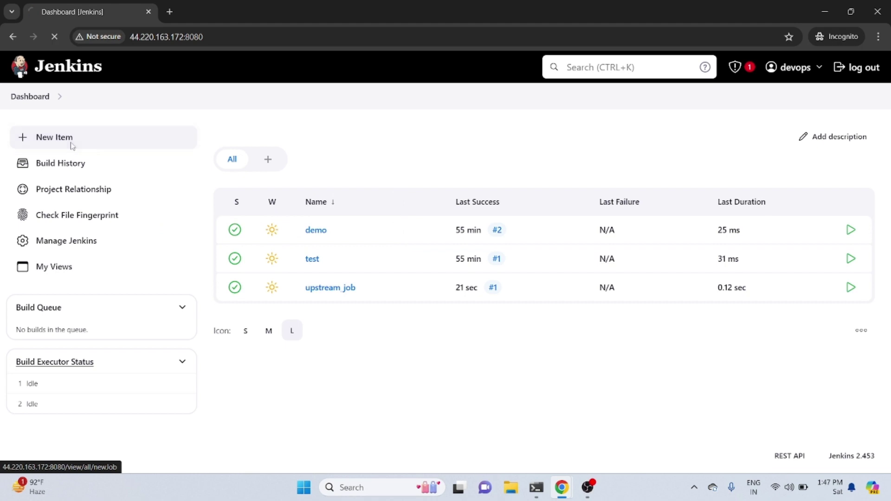
{"action": "left_click", "coordinate": [273, 187]}
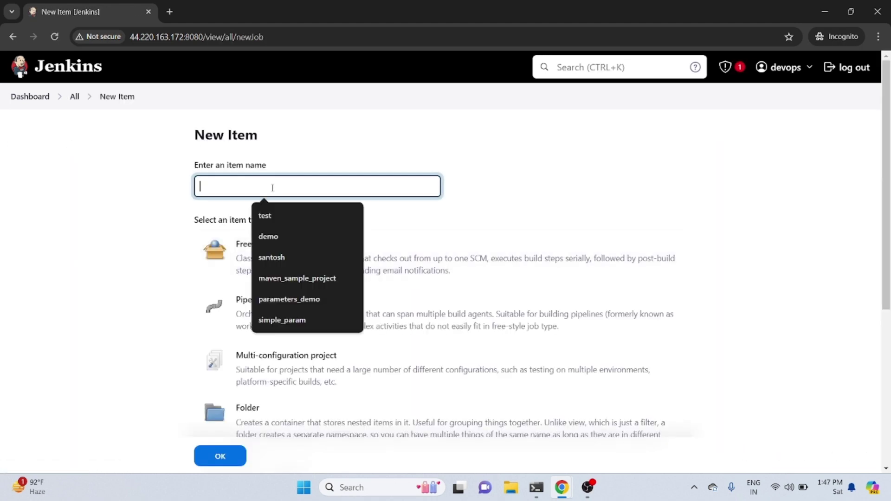
{"action": "type", "text": "downS"}
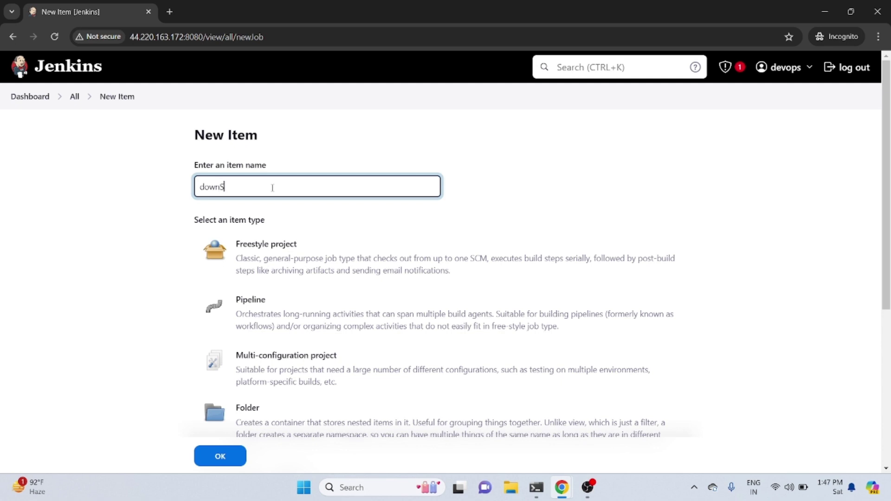
{"action": "type", "text": "tram_job"}
{"action": "left_click", "coordinate": [285, 256]}
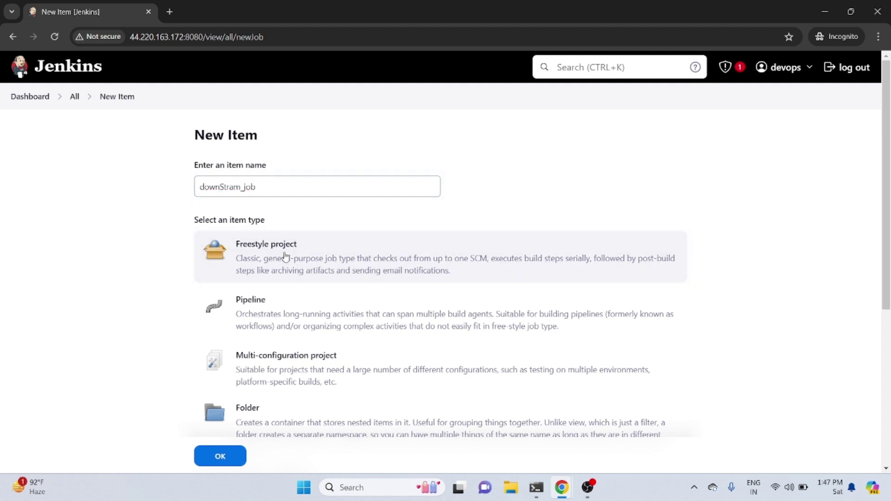
{"action": "left_click", "coordinate": [220, 459]}
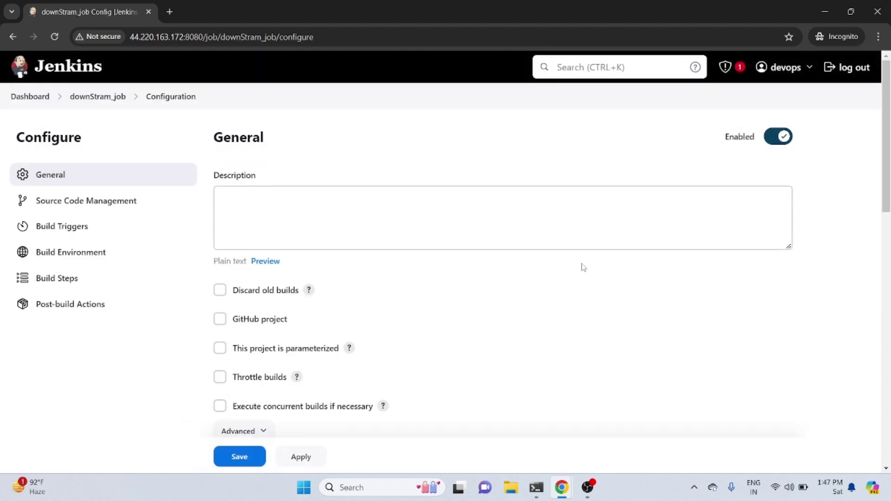
Add an Execute shell build step to the downStram_job configuration.
{"action": "left_click_drag", "start_coordinate": [886, 139], "coordinate": [885, 392]}
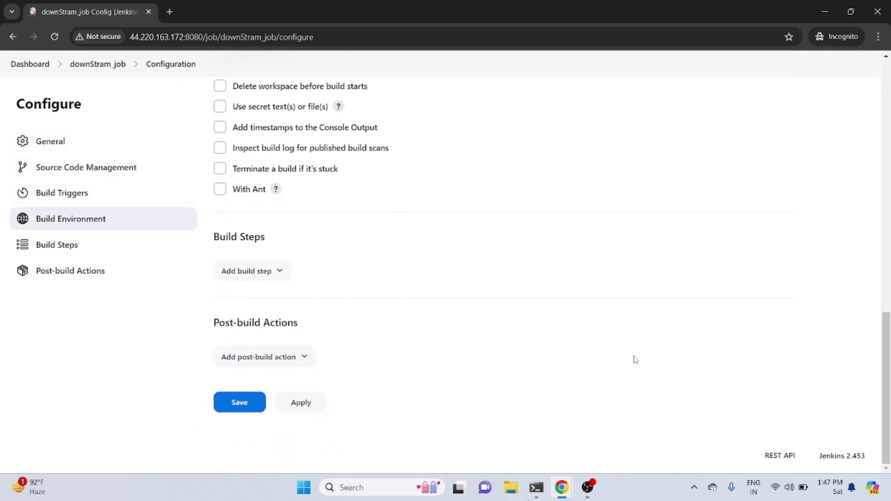
{"action": "left_click", "coordinate": [280, 273]}
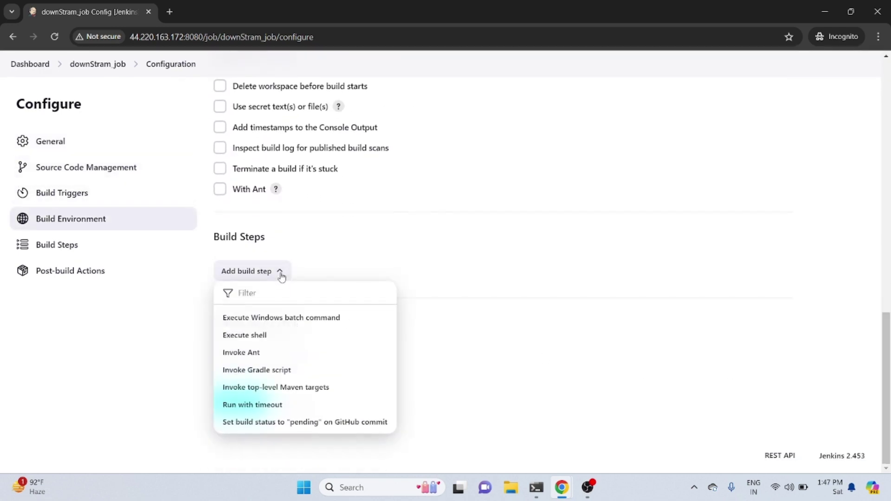
{"action": "left_click", "coordinate": [254, 336]}
Set the shell command to echo "this is downstram job", then save downStram_job and run a build.
{"action": "left_click", "coordinate": [283, 355]}
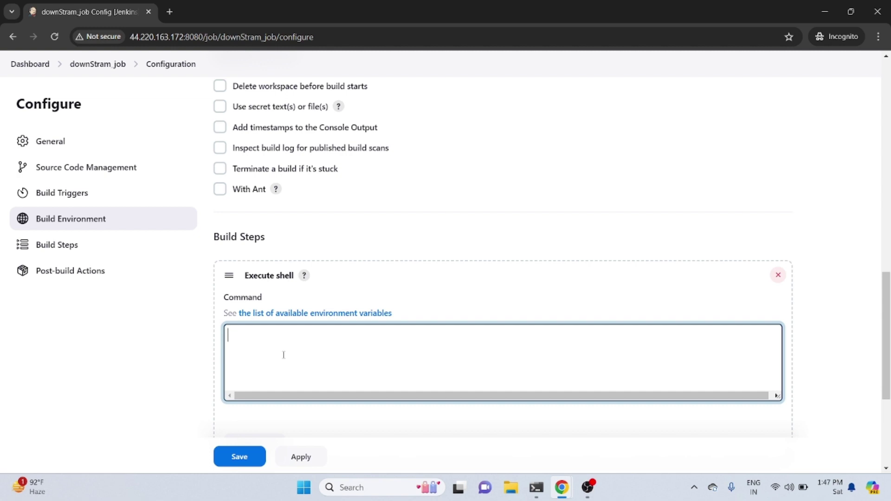
{"action": "type", "text": "echo "}
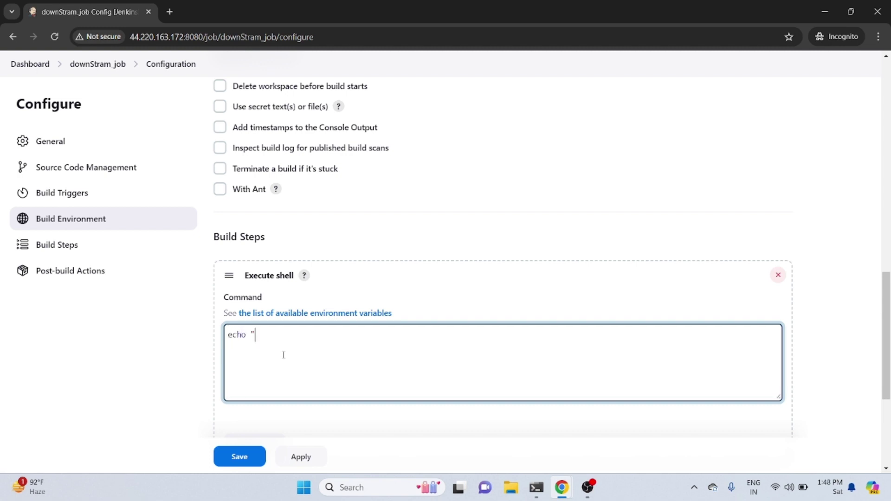
{"action": "type", "text": "\"this i s downstram job"}
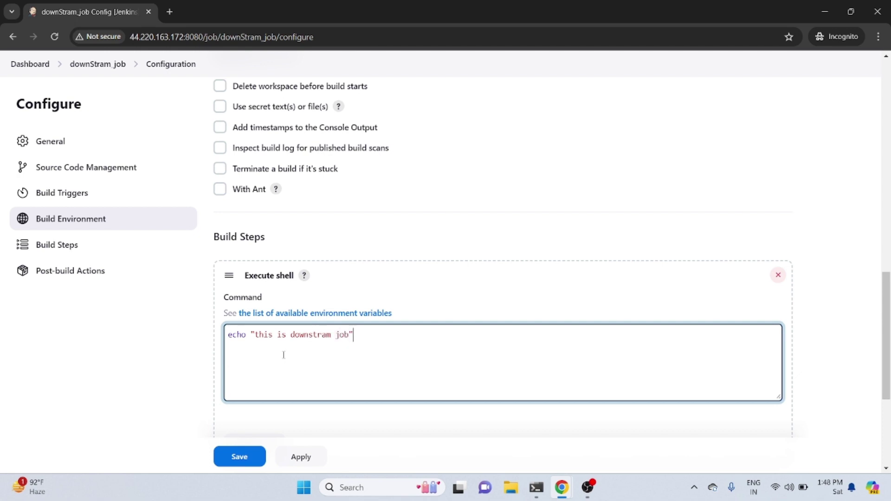
{"action": "left_click", "coordinate": [240, 463]}
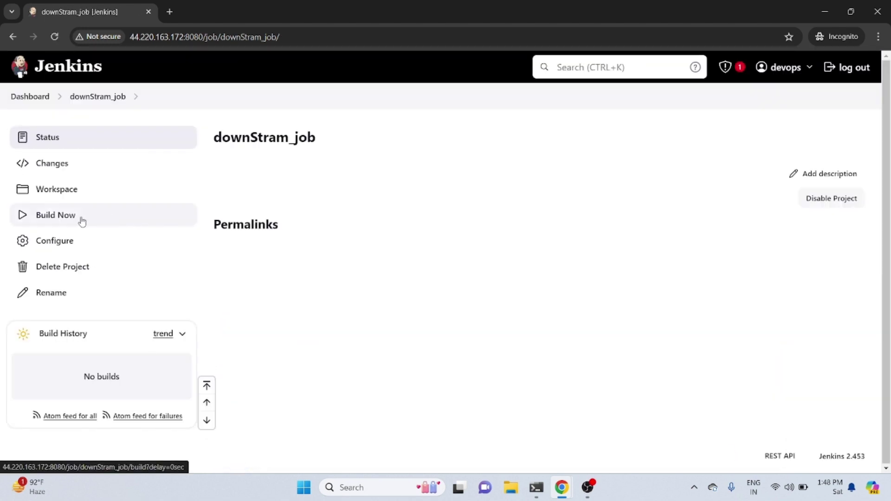
{"action": "left_click", "coordinate": [66, 223]}
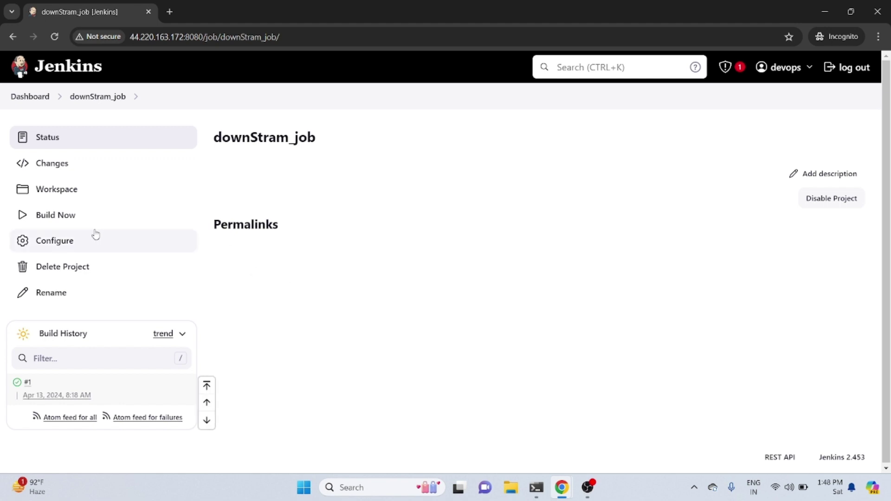
Configure downStram_job to build after other projects are built, with upstream_job as the project to watch.
{"action": "left_click", "coordinate": [75, 241]}
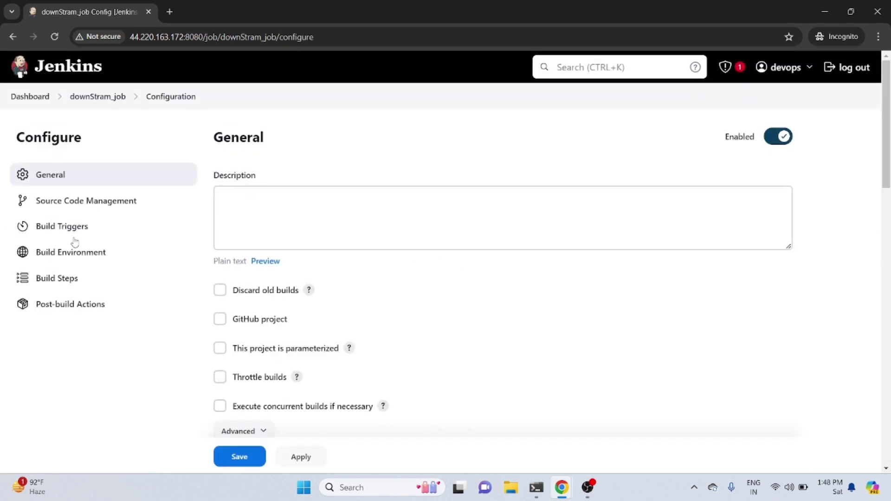
{"action": "left_click_drag", "start_coordinate": [886, 98], "coordinate": [886, 243]}
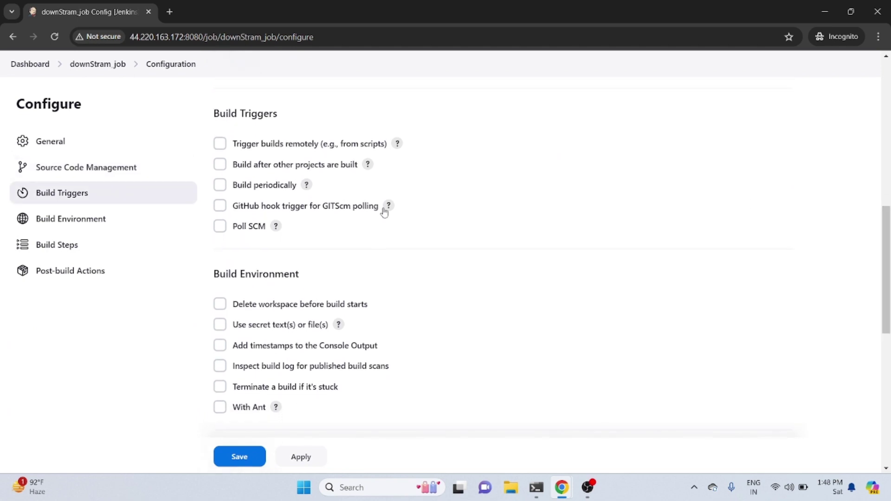
{"action": "left_click", "coordinate": [221, 166]}
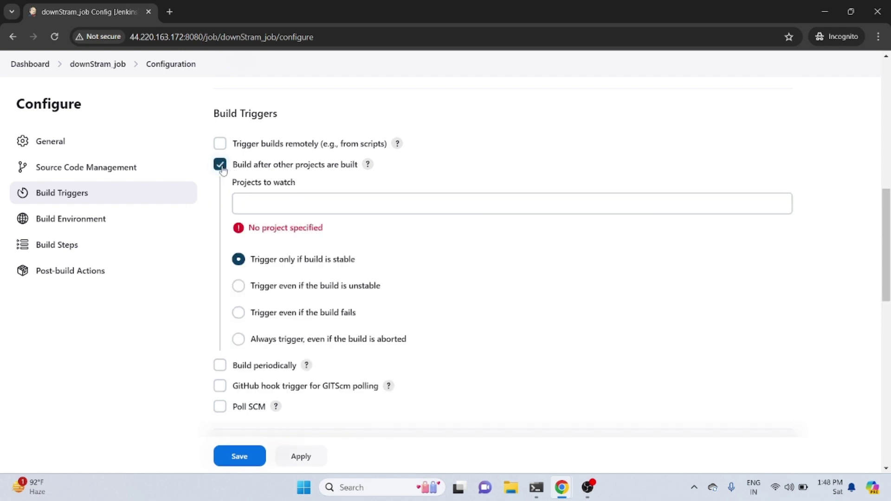
{"action": "left_click", "coordinate": [282, 203]}
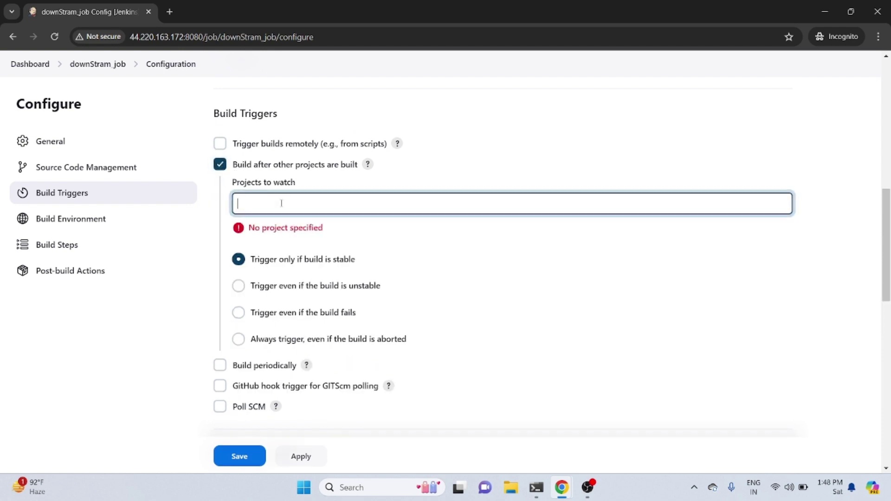
{"action": "type", "text": "up"}
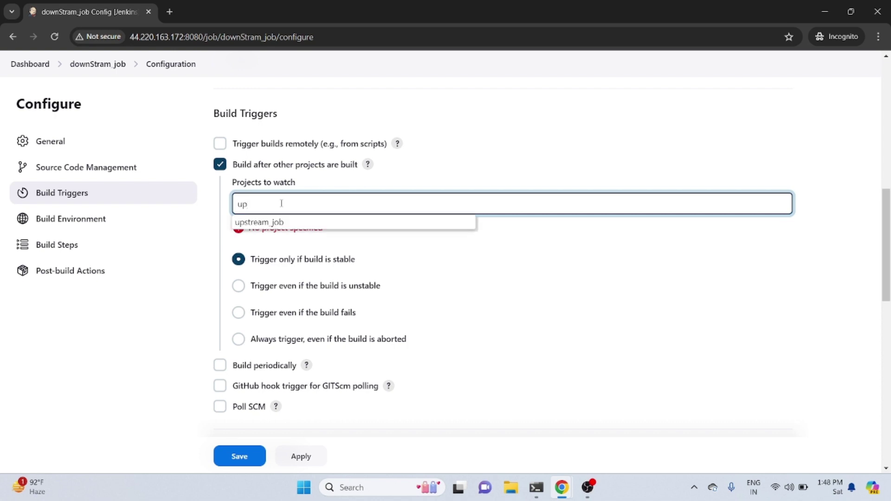
{"action": "left_click", "coordinate": [275, 223]}
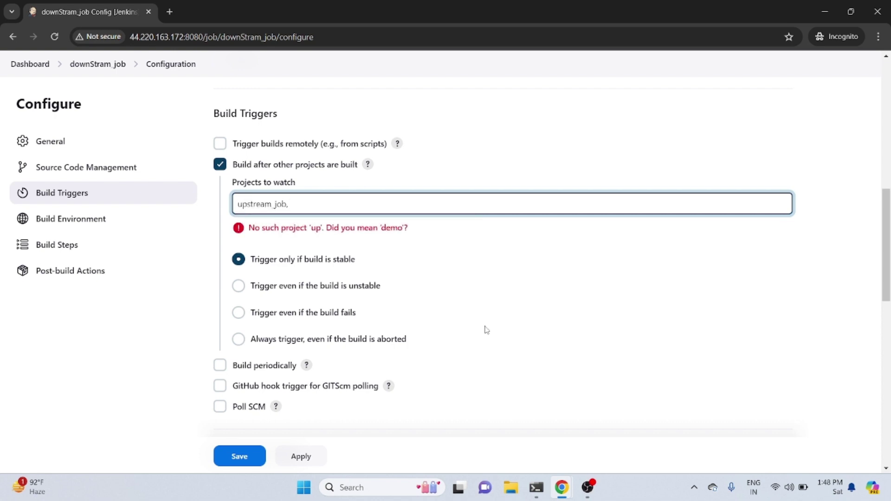
Save the downStram_job configuration, then run a build of upstream_job from its project page.
{"action": "left_click", "coordinate": [251, 457]}
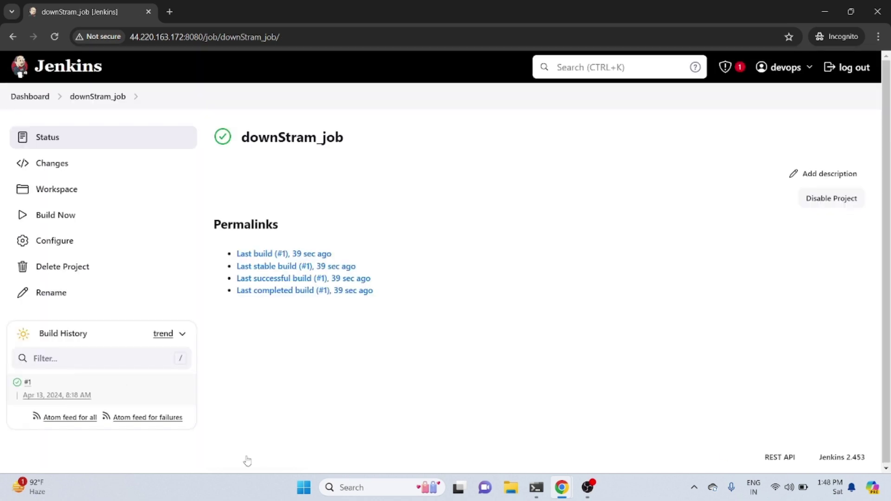
{"action": "left_click", "coordinate": [32, 101]}
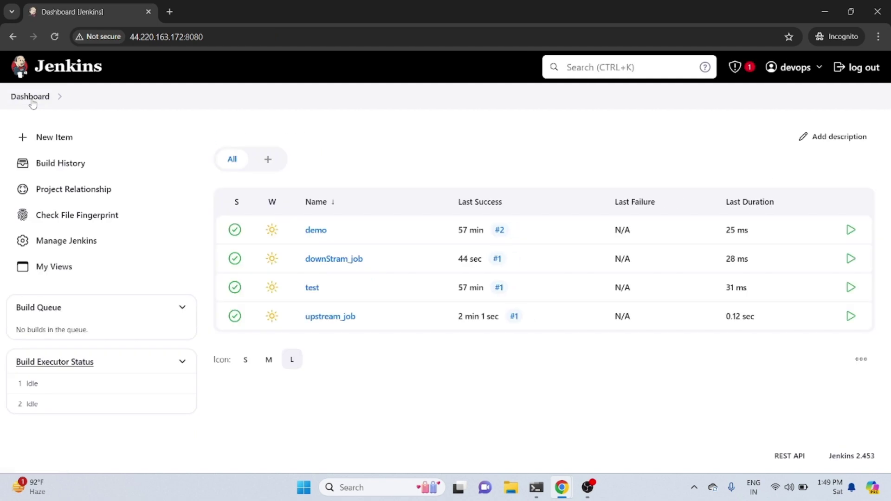
{"action": "left_click", "coordinate": [340, 320]}
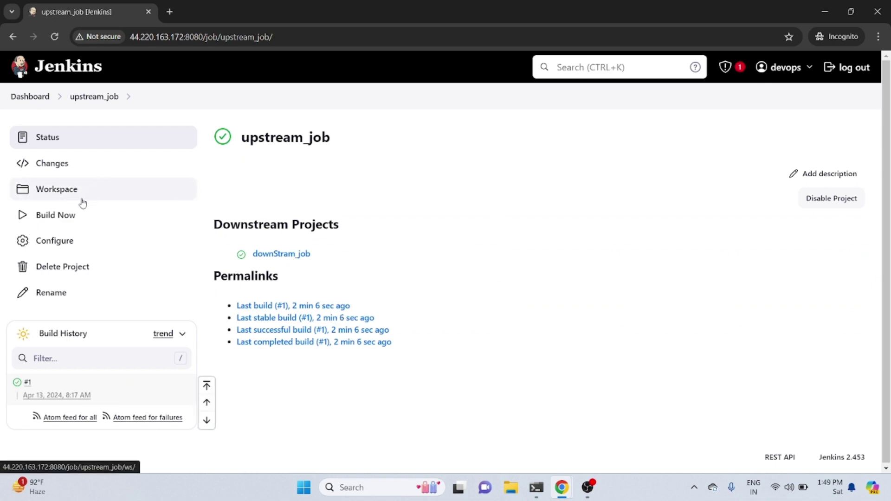
{"action": "left_click", "coordinate": [64, 215]}
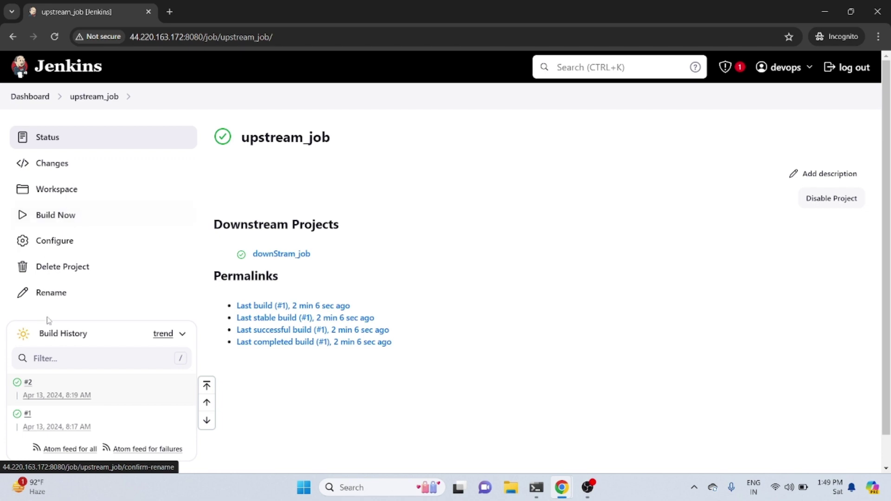
Examine the console output of upstream_job build #2, checking the line about triggering downStram_job.
{"action": "left_click", "coordinate": [26, 386]}
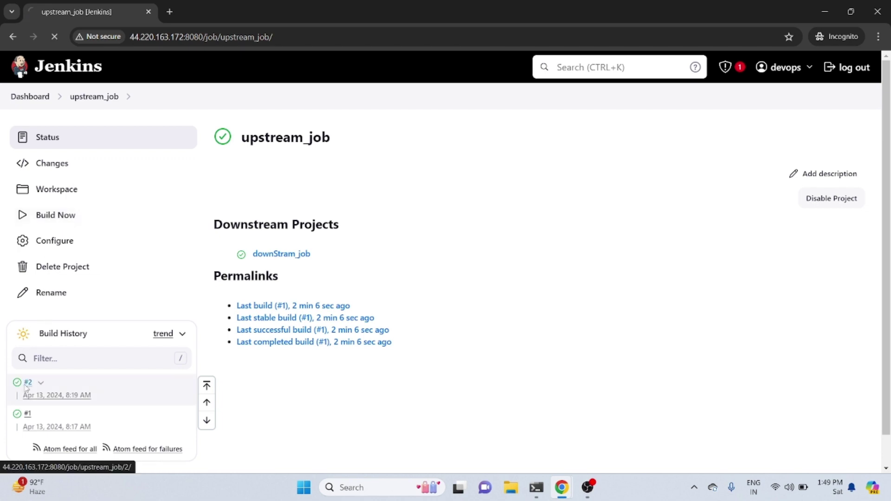
{"action": "left_click", "coordinate": [99, 188]}
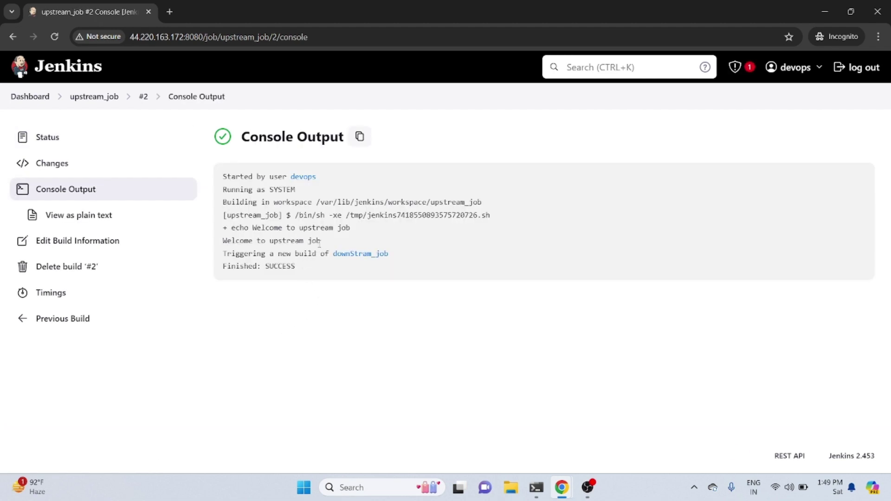
{"action": "left_click_drag", "start_coordinate": [323, 241], "coordinate": [392, 251]}
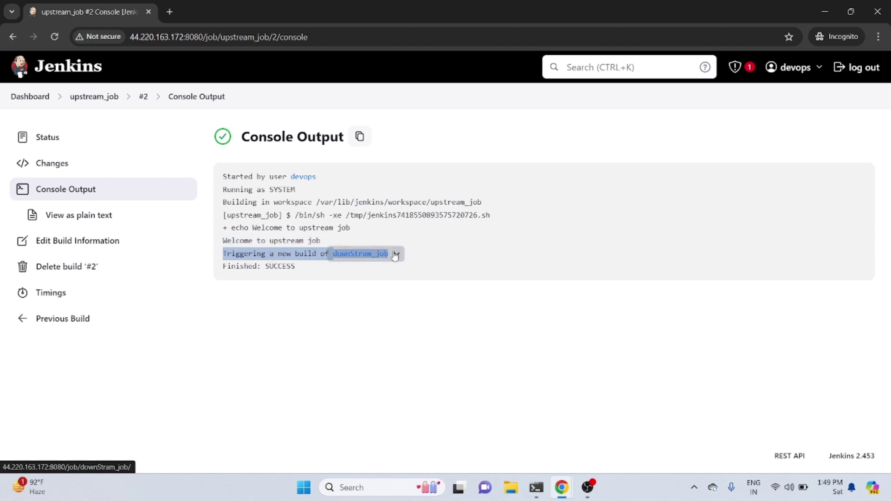
{"action": "left_click", "coordinate": [413, 329]}
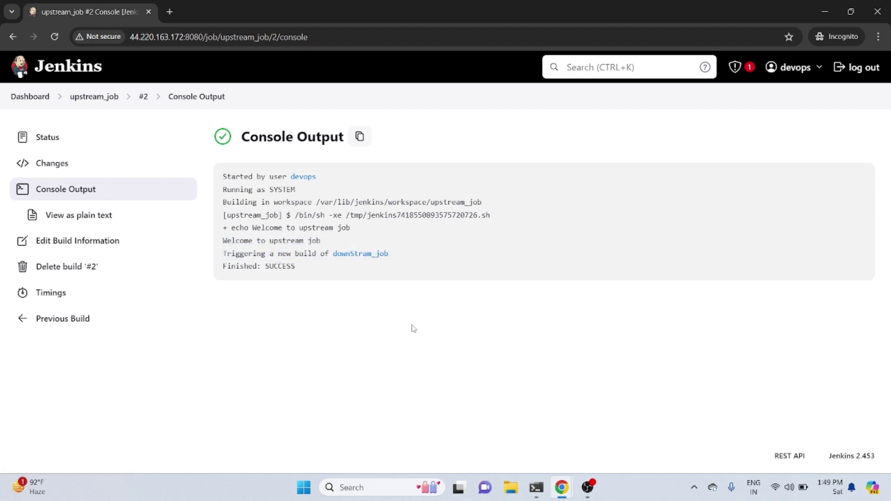
Follow the link to downStram_job and examine the console output of its build #2, checking the echoed message.
{"action": "left_click", "coordinate": [351, 257]}
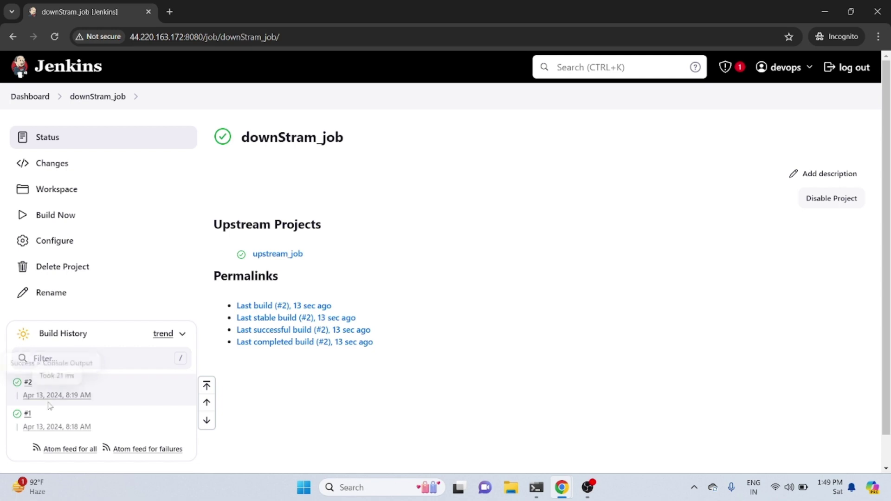
{"action": "left_click", "coordinate": [21, 387]}
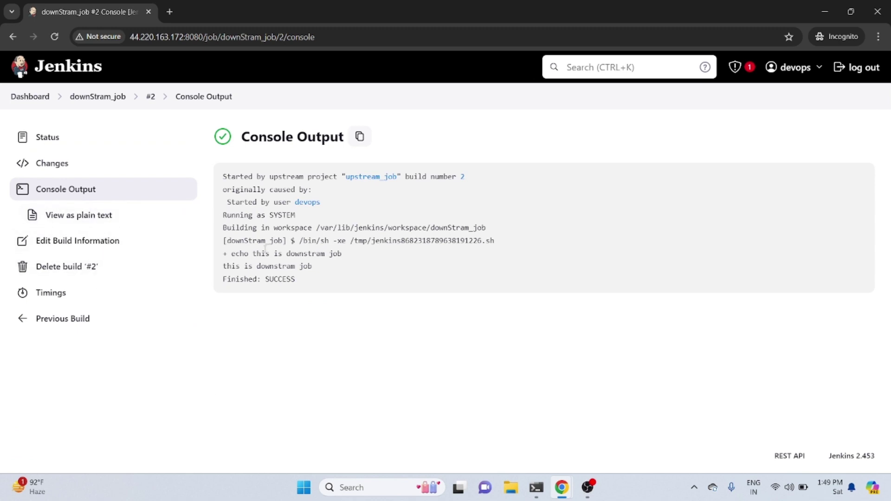
{"action": "left_click_drag", "start_coordinate": [320, 268], "coordinate": [221, 266]}
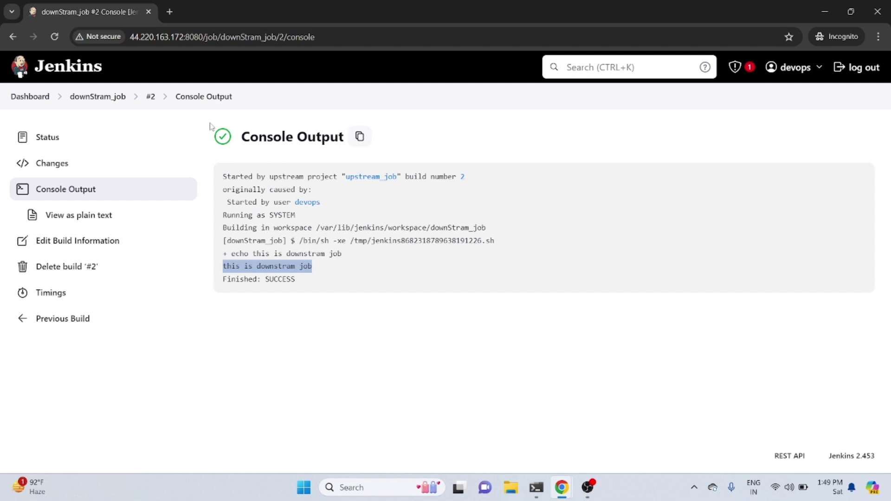
Disable "Build after other projects are built" in the downStram_job configuration and save it.
{"action": "left_click", "coordinate": [91, 103]}
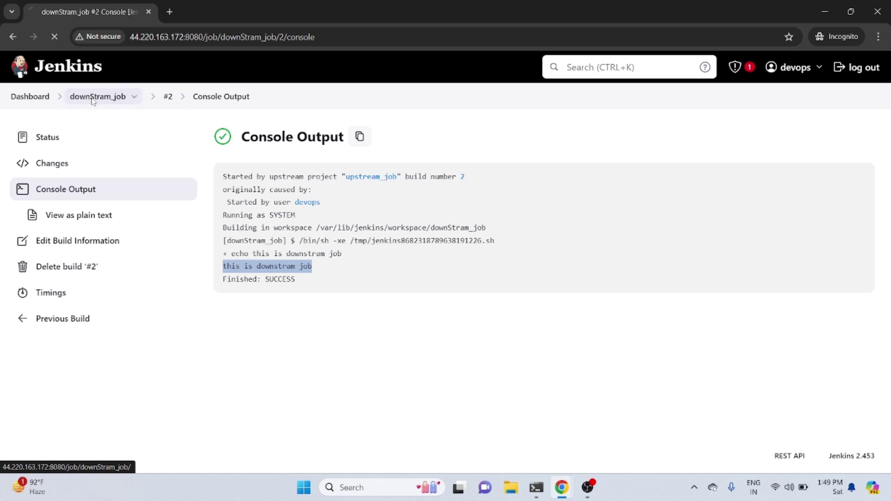
{"action": "left_click", "coordinate": [67, 250]}
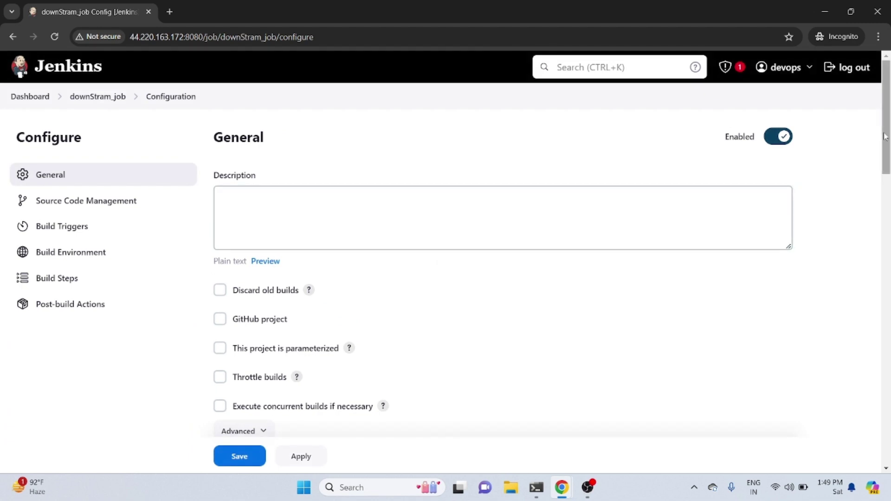
{"action": "left_click_drag", "start_coordinate": [885, 132], "coordinate": [889, 248]}
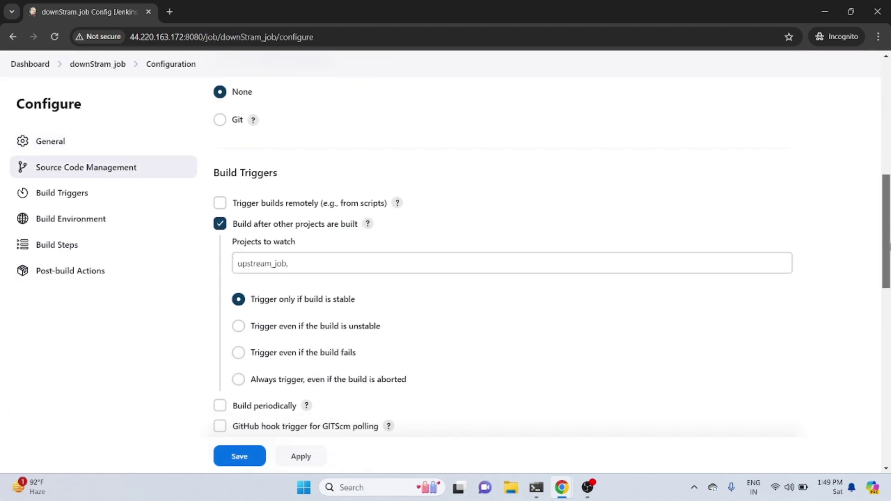
{"action": "left_click", "coordinate": [220, 224]}
{"action": "left_click", "coordinate": [239, 457]}
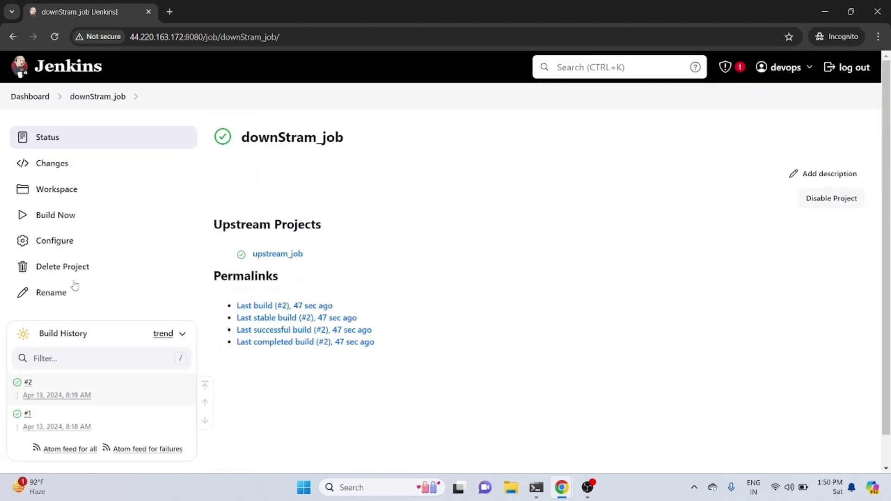
Configure upstream_job to build after other projects are built, with downStram_job as the project to watch, and save it.
{"action": "left_click", "coordinate": [29, 99]}
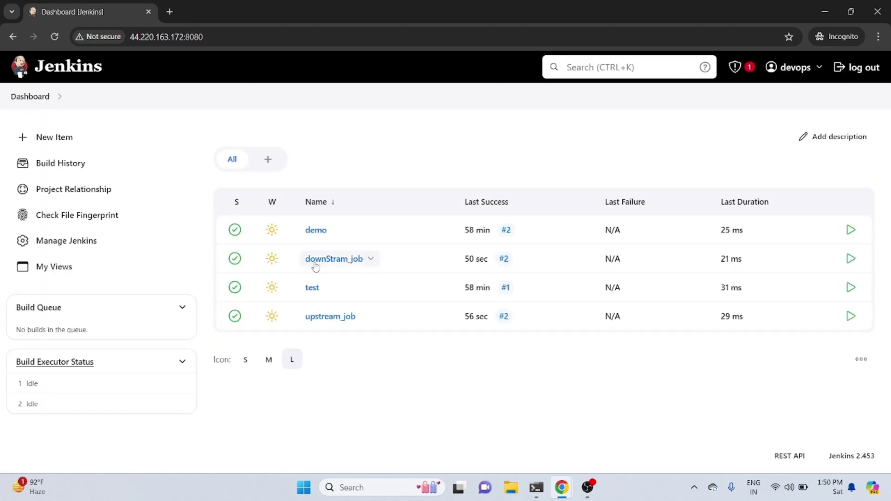
{"action": "left_click", "coordinate": [326, 320]}
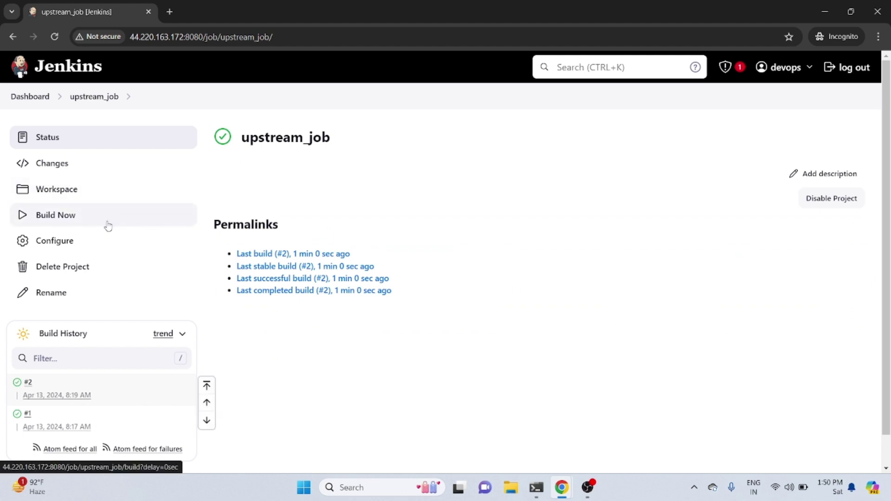
{"action": "left_click", "coordinate": [65, 242]}
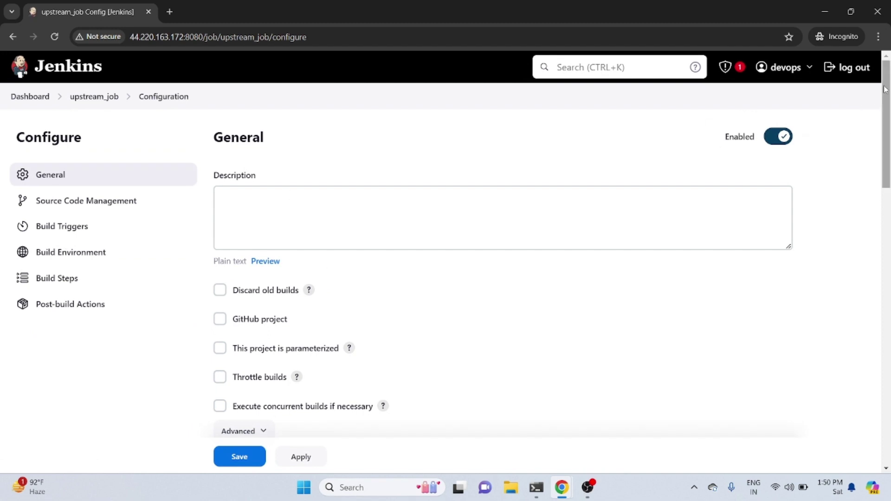
{"action": "left_click_drag", "start_coordinate": [886, 88], "coordinate": [888, 206]}
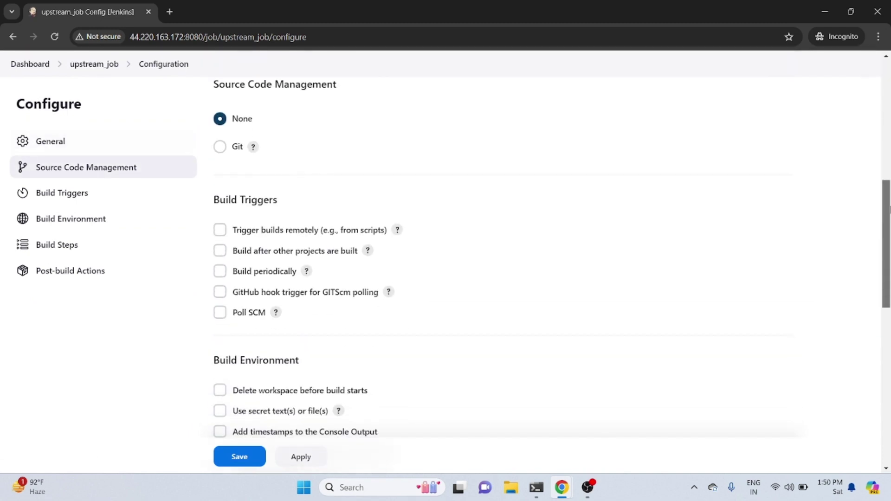
{"action": "left_click", "coordinate": [220, 253]}
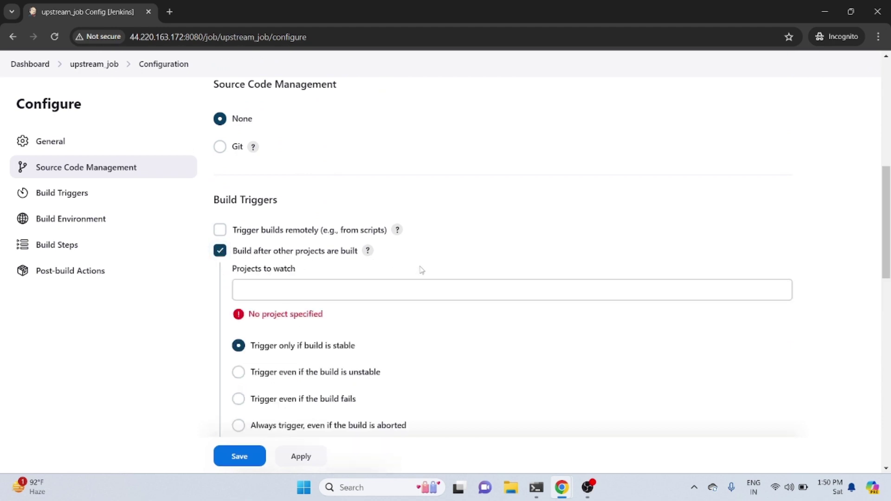
{"action": "left_click", "coordinate": [378, 285]}
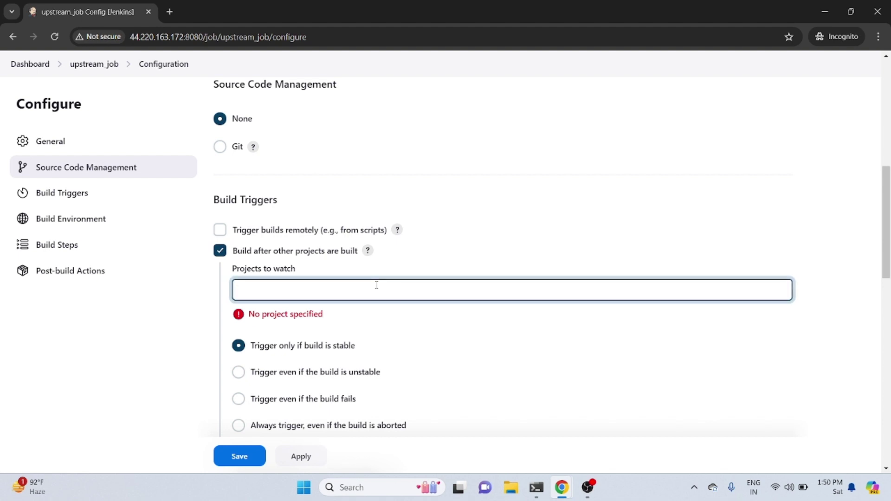
{"action": "type", "text": "dow"}
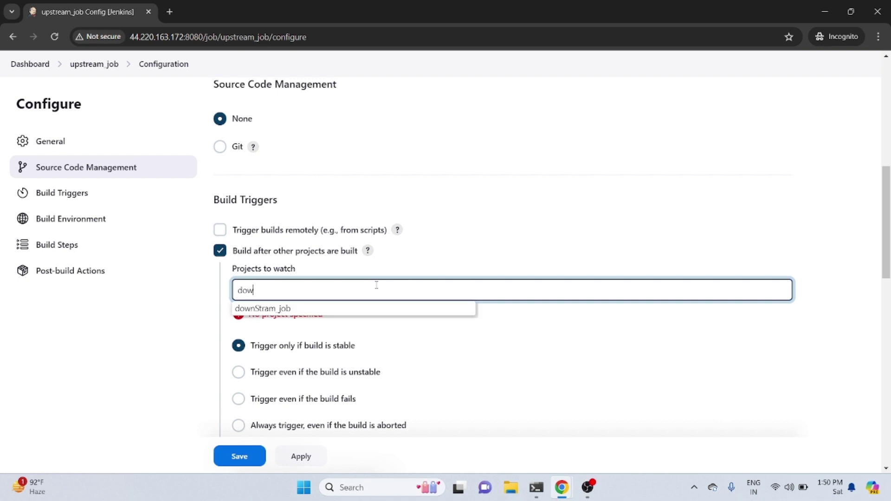
{"action": "left_click", "coordinate": [320, 309]}
{"action": "left_click", "coordinate": [240, 457]}
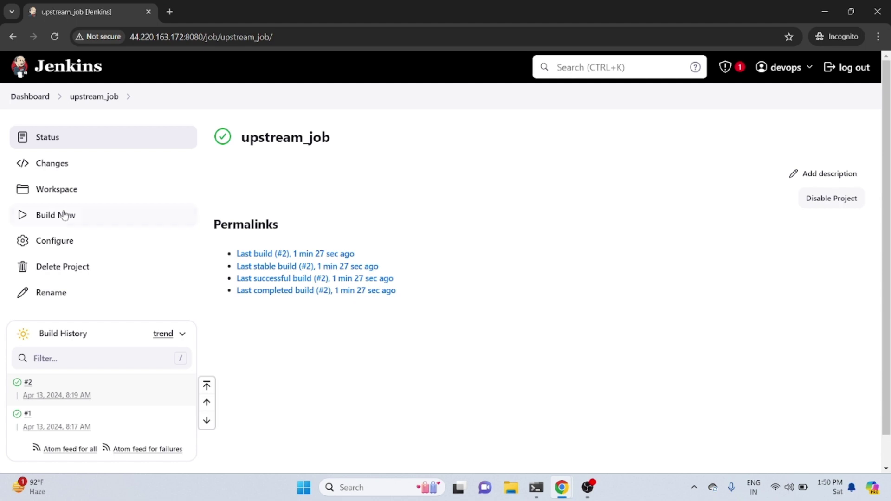
Run a build of upstream_job and view the console output of build #3.
{"action": "left_click", "coordinate": [54, 218]}
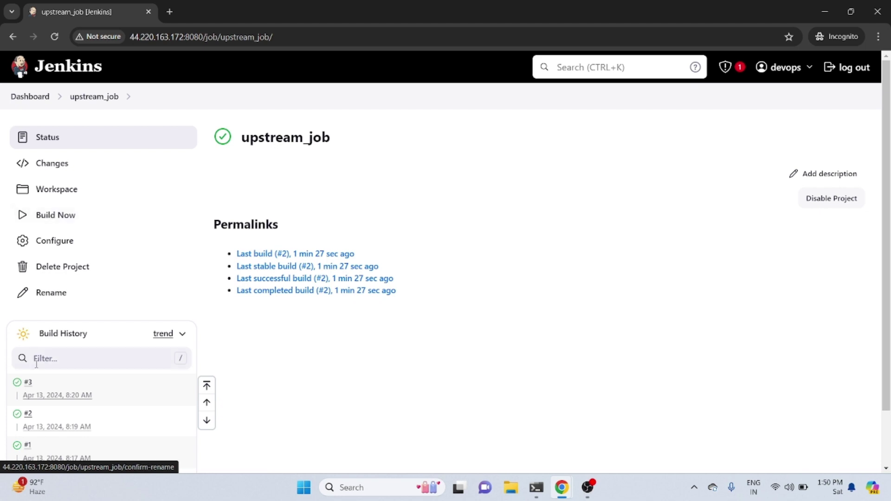
{"action": "left_click", "coordinate": [27, 384]}
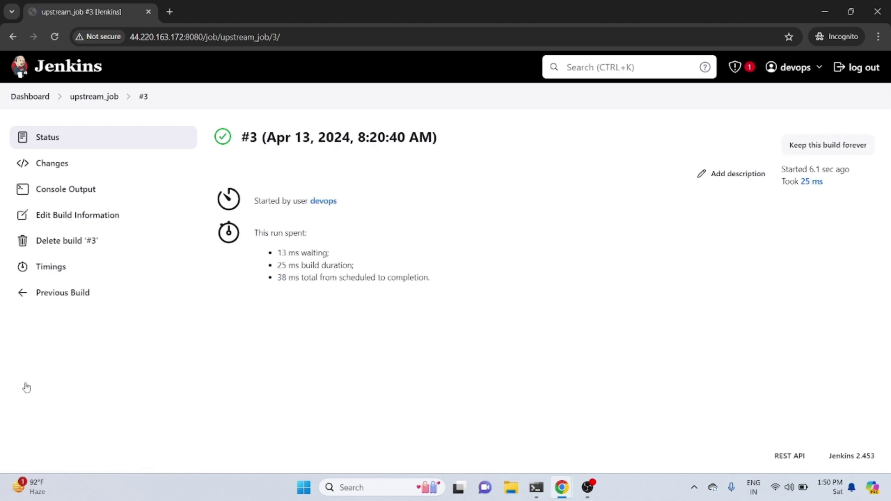
{"action": "left_click", "coordinate": [71, 191]}
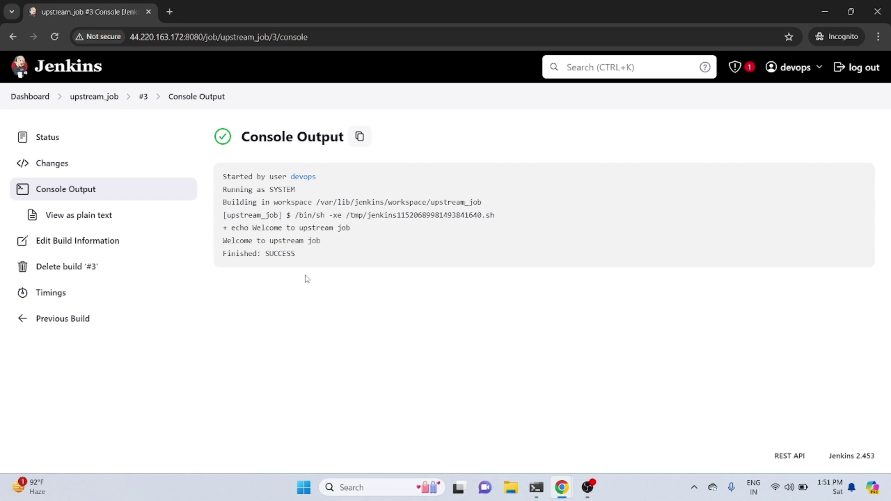
Run a build of downStram_job and check the console output of build #3 for the line about triggering upstream_job.
{"action": "left_click", "coordinate": [38, 98]}
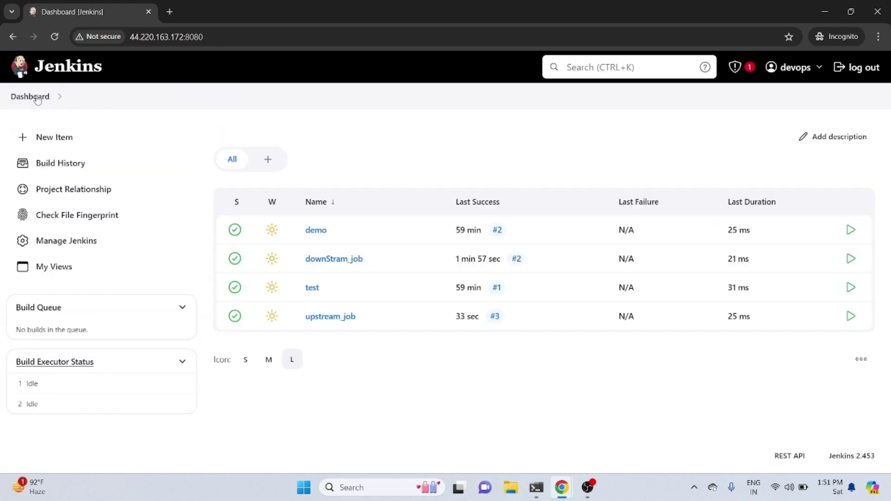
{"action": "left_click", "coordinate": [350, 261]}
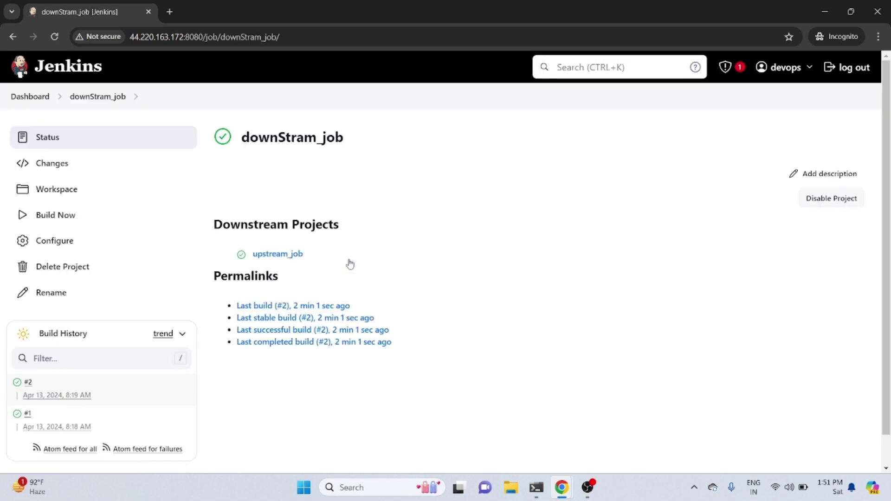
{"action": "left_click", "coordinate": [69, 215]}
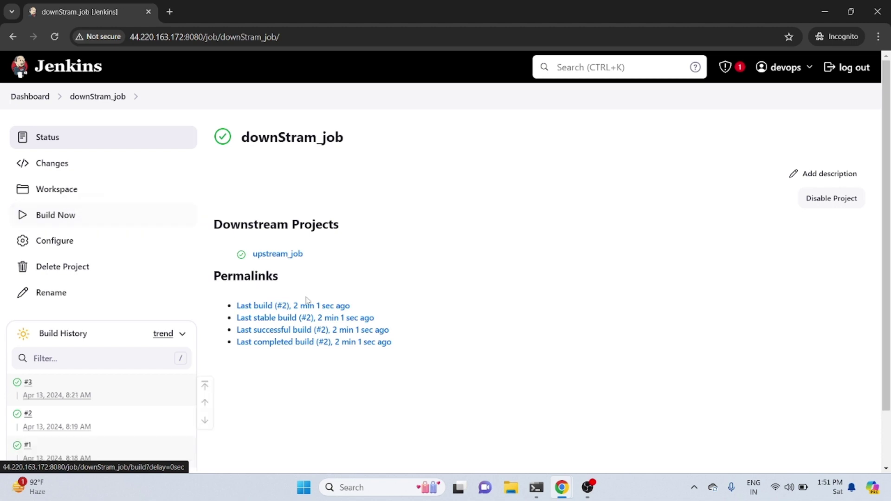
{"action": "scroll", "coordinate": [886, 162], "scroll_direction": "down", "scroll_amount": 2}
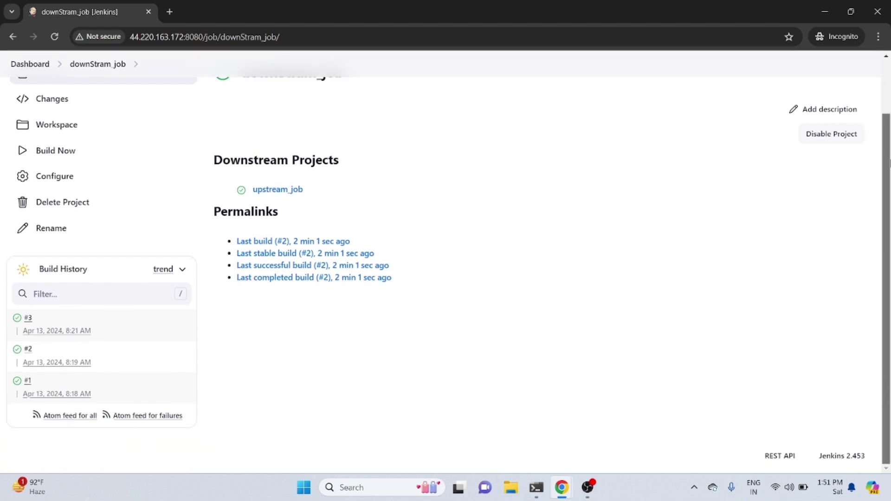
{"action": "left_click", "coordinate": [27, 320]}
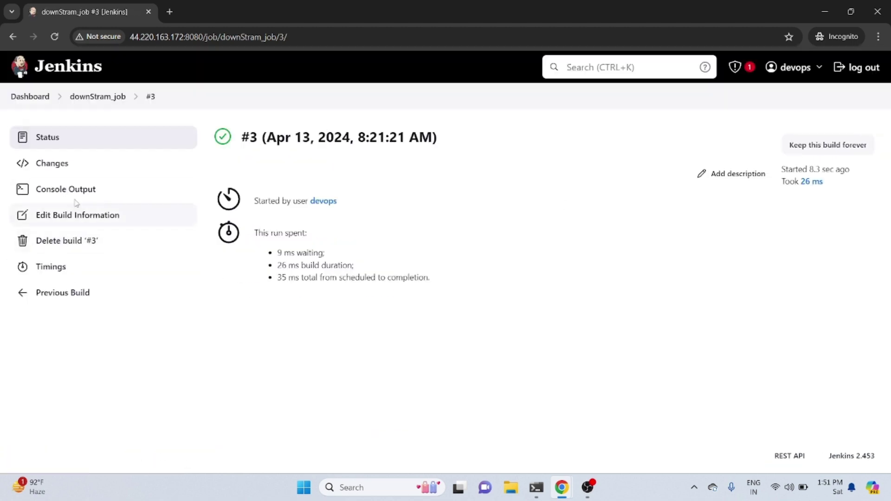
{"action": "left_click", "coordinate": [75, 191]}
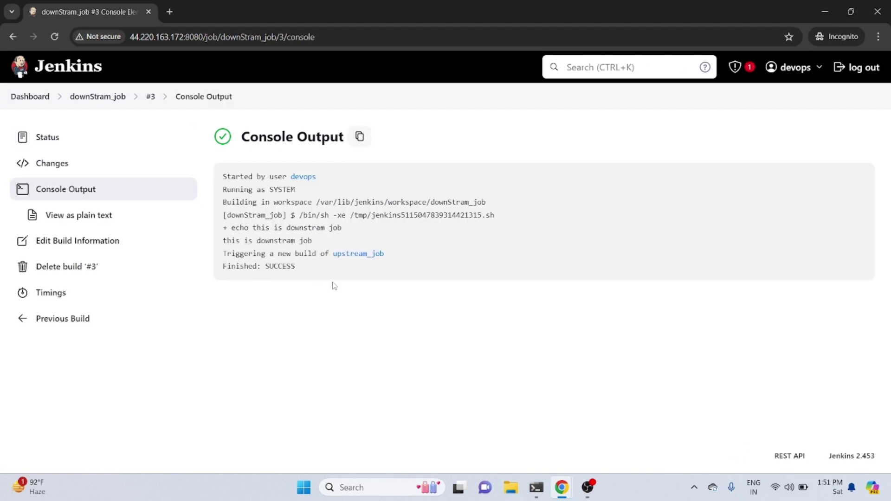
{"action": "left_click_drag", "start_coordinate": [389, 255], "coordinate": [224, 256]}
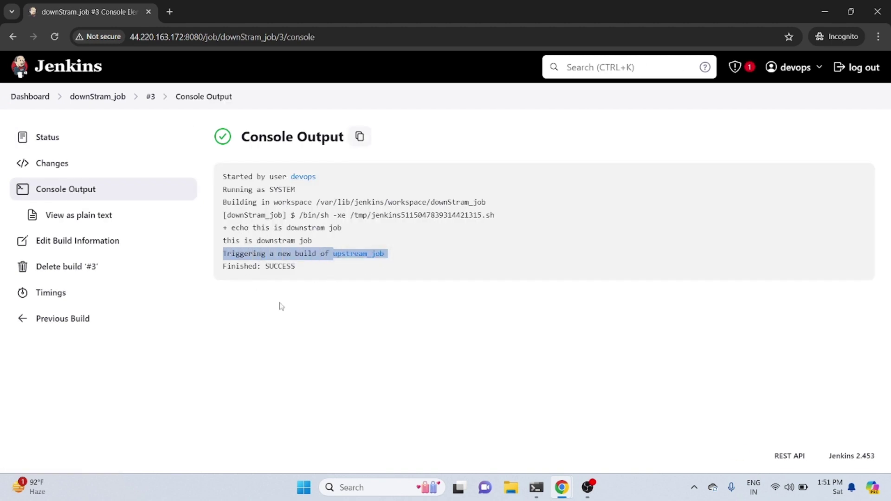